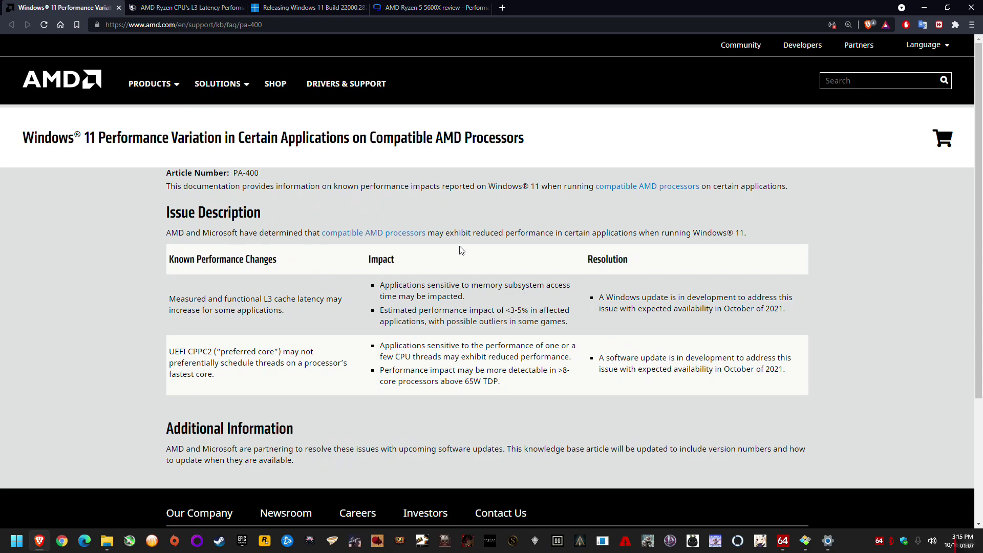
# Highlight the AMD Ryzen L3 caching fix in the Build 22000.282 post, then go to the wccftech article.
pyautogui.click(287, 7)
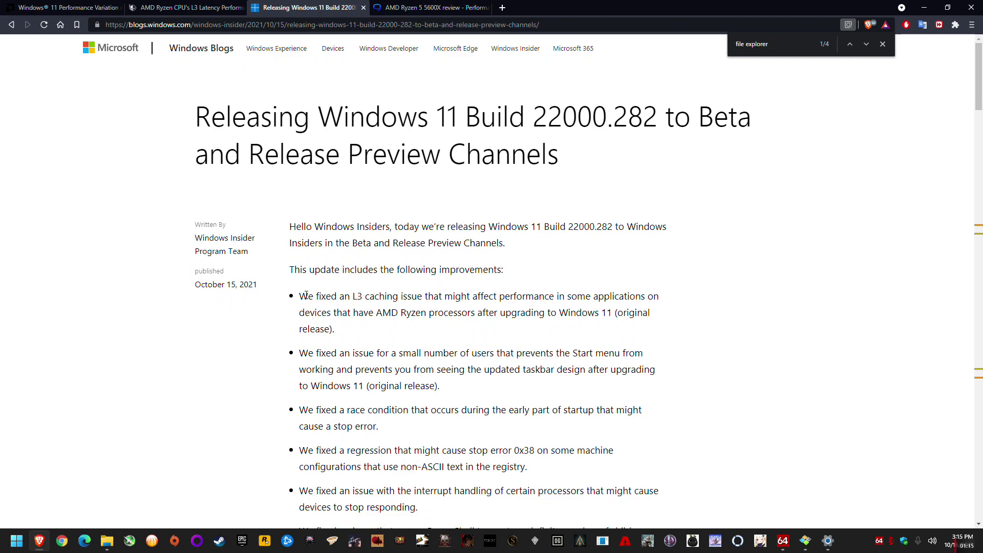
pyautogui.moveTo(350, 297); pyautogui.dragTo(394, 297)
pyautogui.click(394, 297)
pyautogui.click(188, 8)
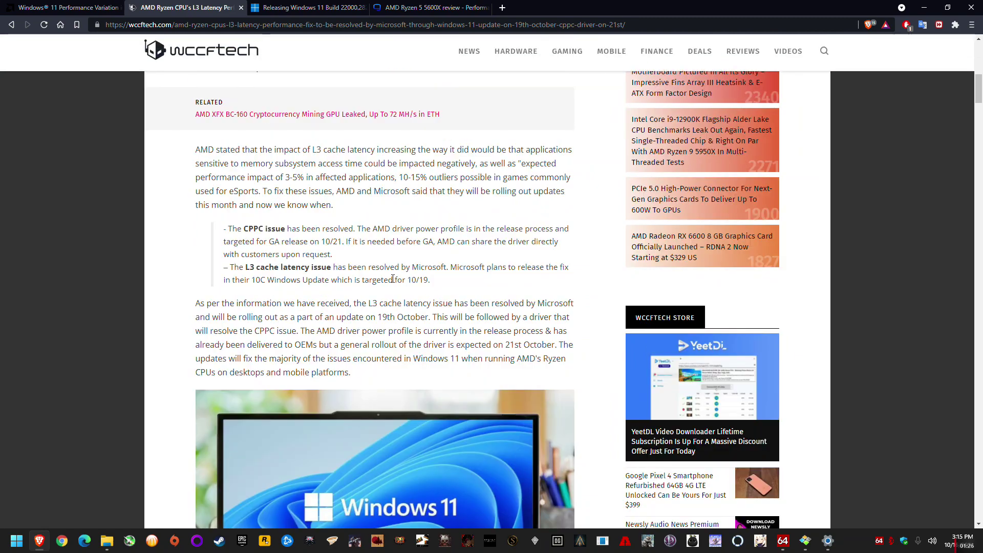
# Highlight the 10/19 target date for the L3 latency fix, then return to the Build 22000.282 post.
pyautogui.moveTo(432, 280); pyautogui.dragTo(420, 281)
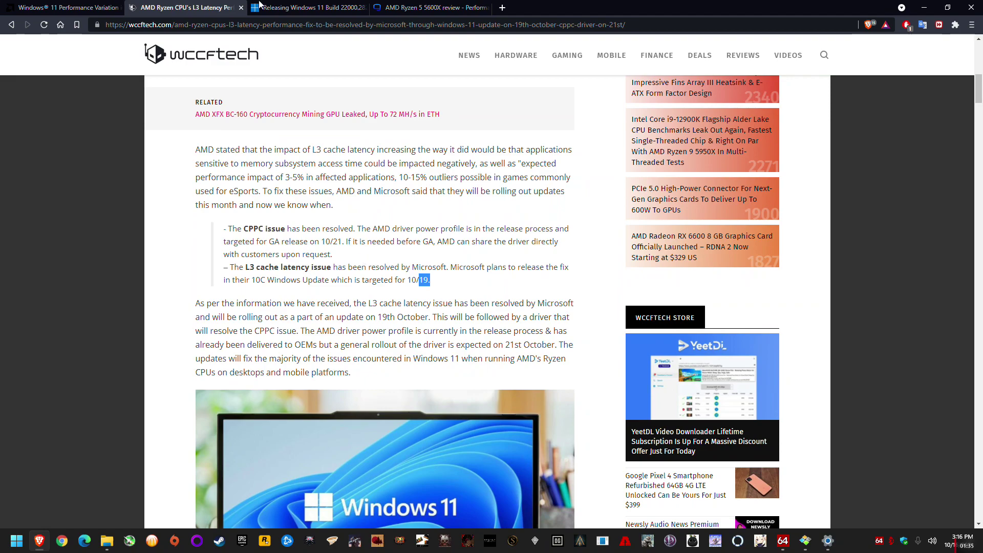
pyautogui.hotkey('ctrl', 'Tab')
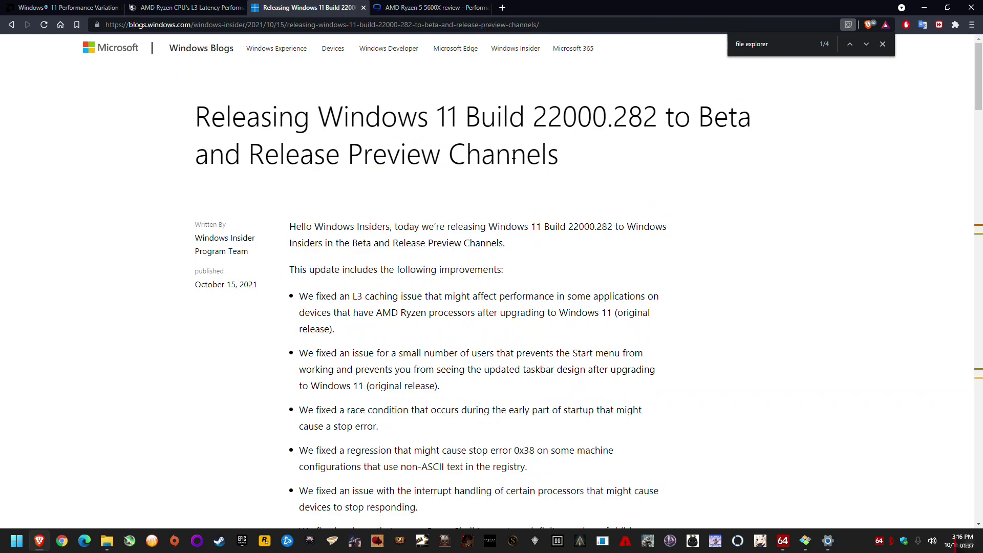
# Highlight the fixed issue where certain app windows move slowly while File Explorer is visible.
pyautogui.scroll(-2, 517, 287)
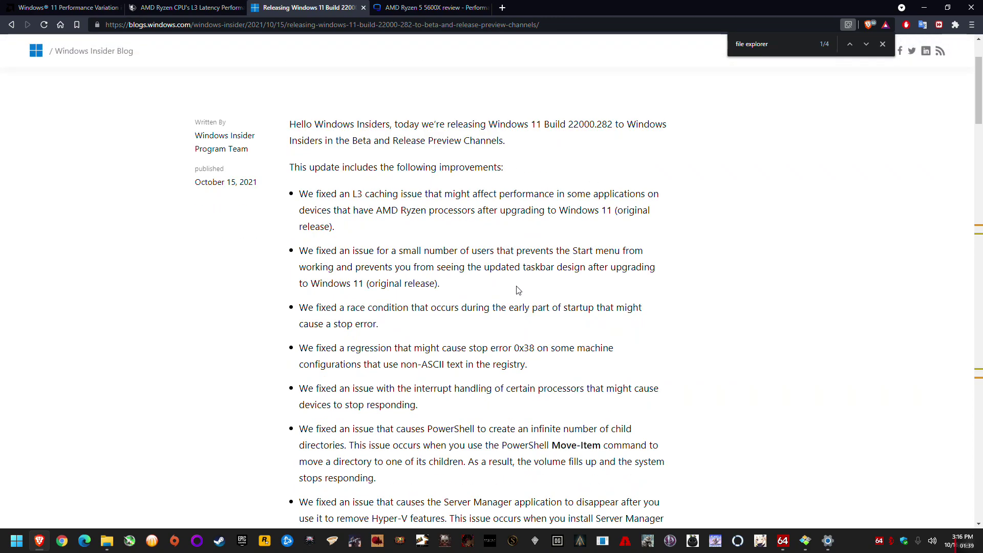
pyautogui.scroll(-9, 517, 290)
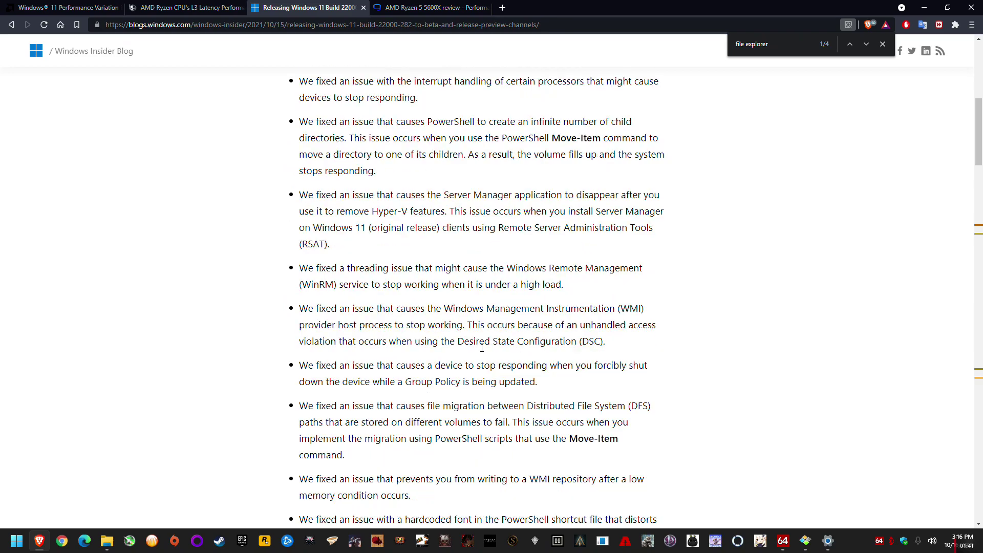
pyautogui.scroll(-13, 481, 348)
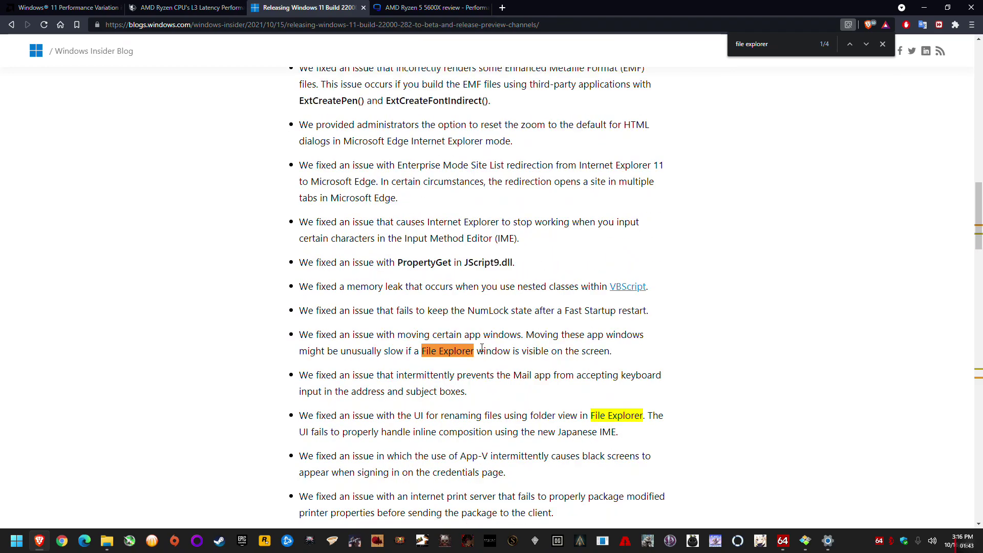
pyautogui.scroll(2, 481, 348)
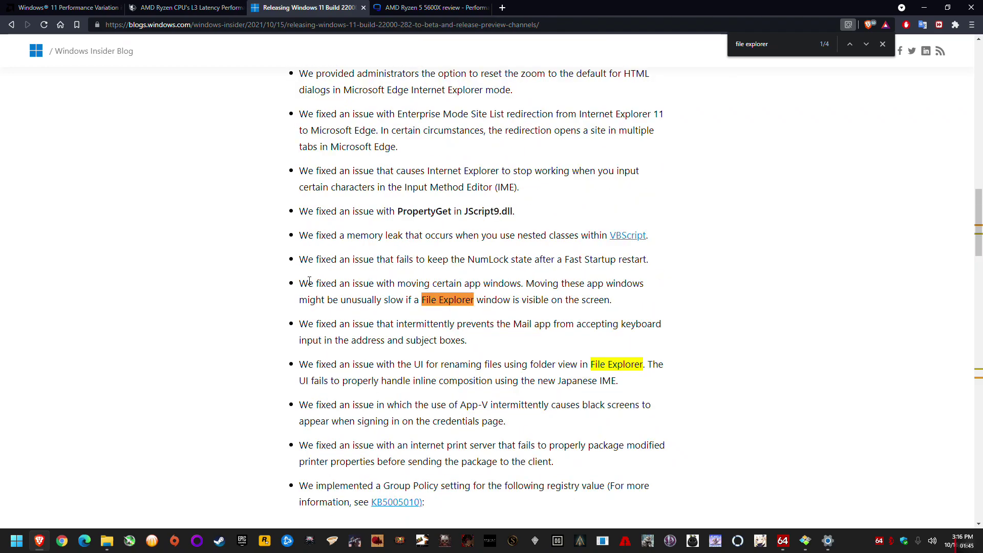
pyautogui.moveTo(296, 285); pyautogui.dragTo(635, 307)
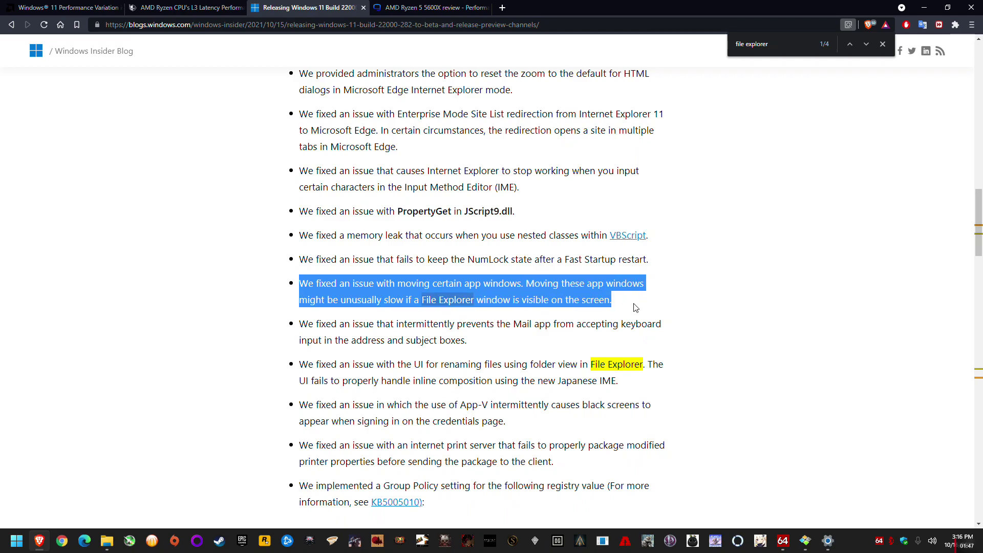
pyautogui.click(388, 299)
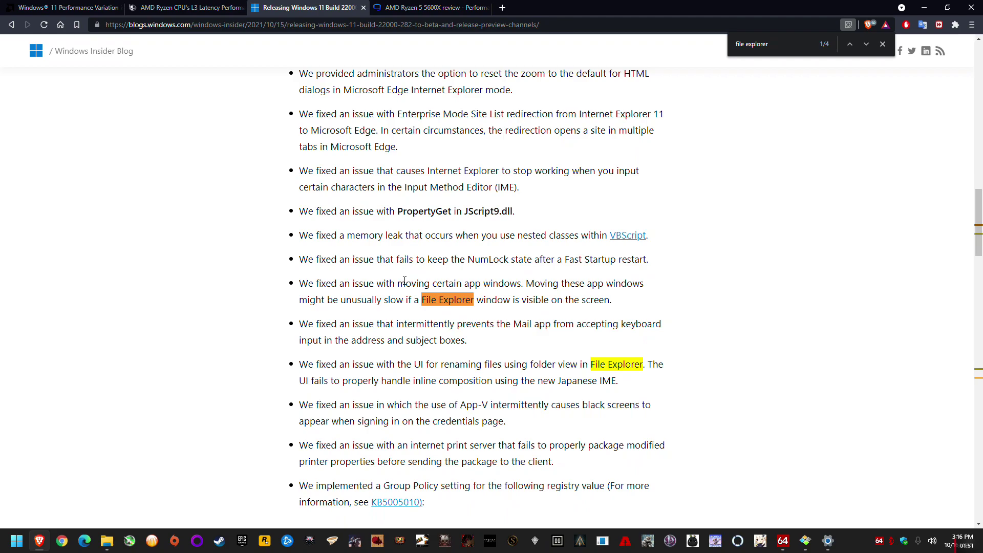
pyautogui.moveTo(431, 287); pyautogui.dragTo(524, 287)
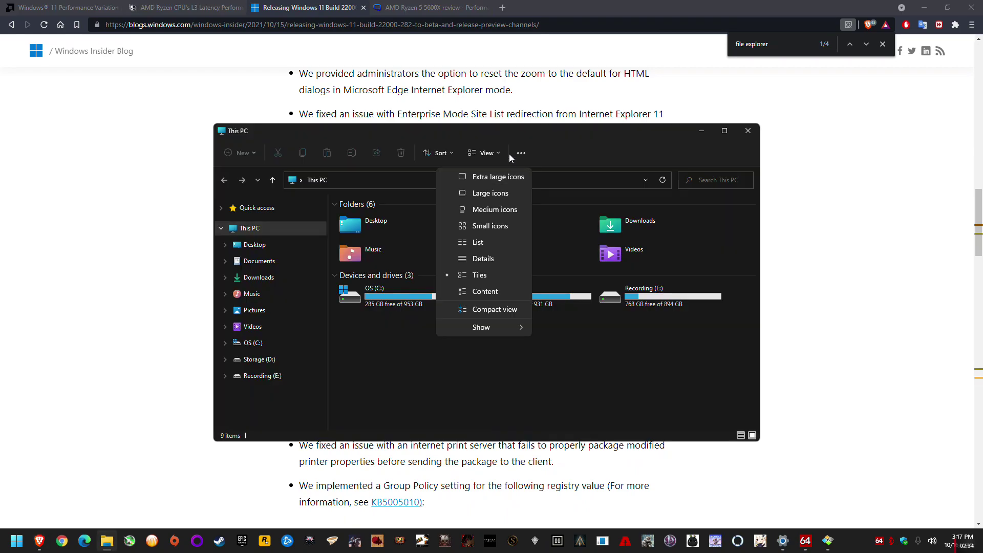
# Maximize the This PC window and restore the Brave browser to a smaller, unsnapped window.
pyautogui.click(497, 132)
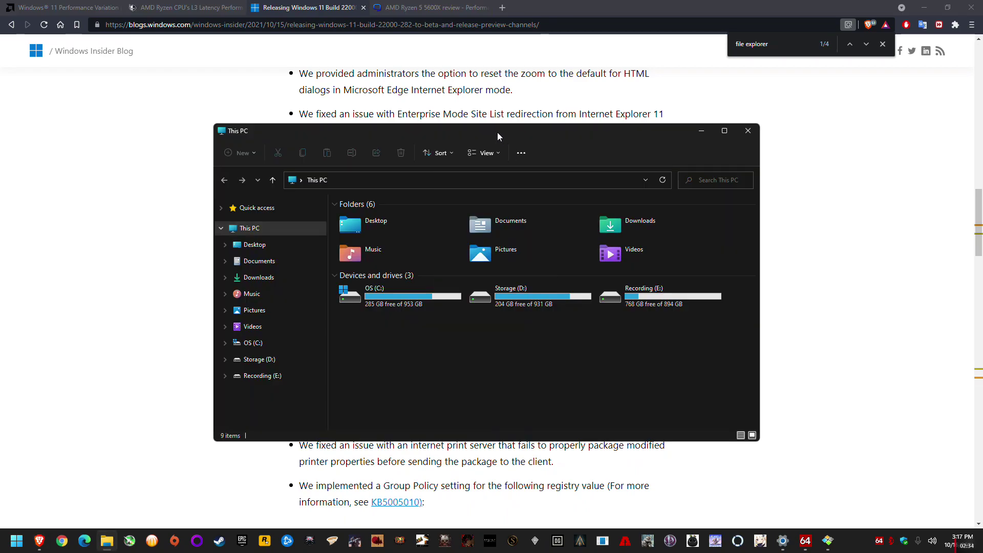
pyautogui.moveTo(497, 132); pyautogui.dragTo(487, 106)
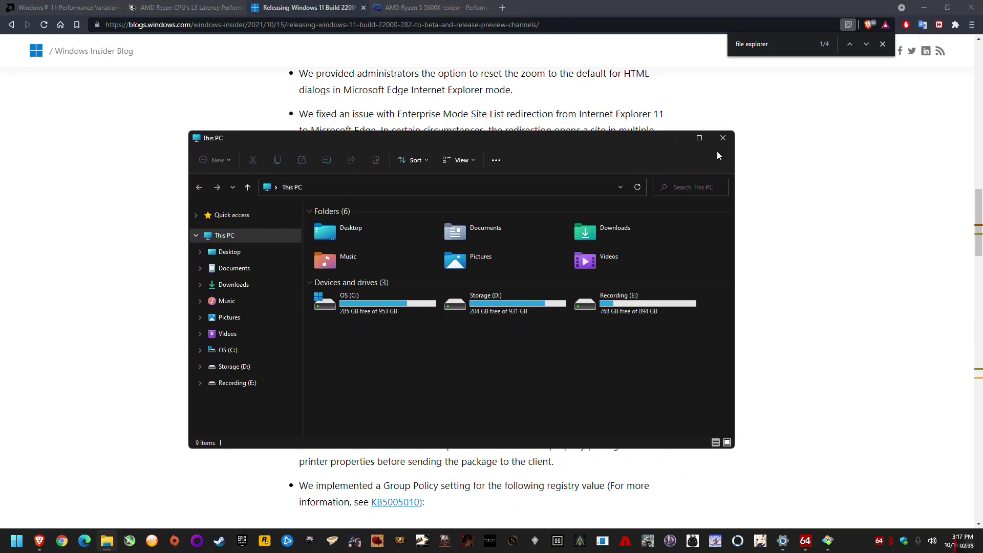
pyautogui.click(699, 138)
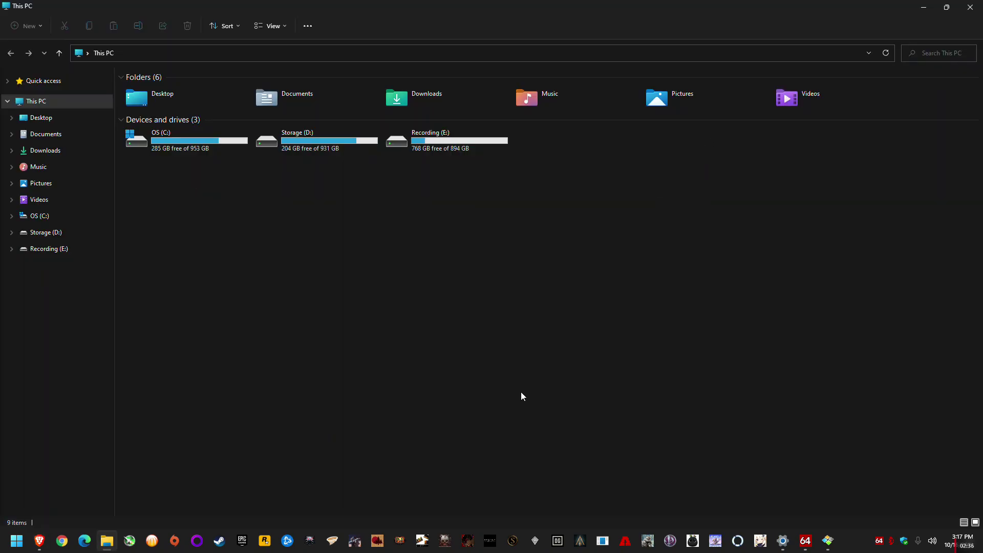
pyautogui.click(39, 541)
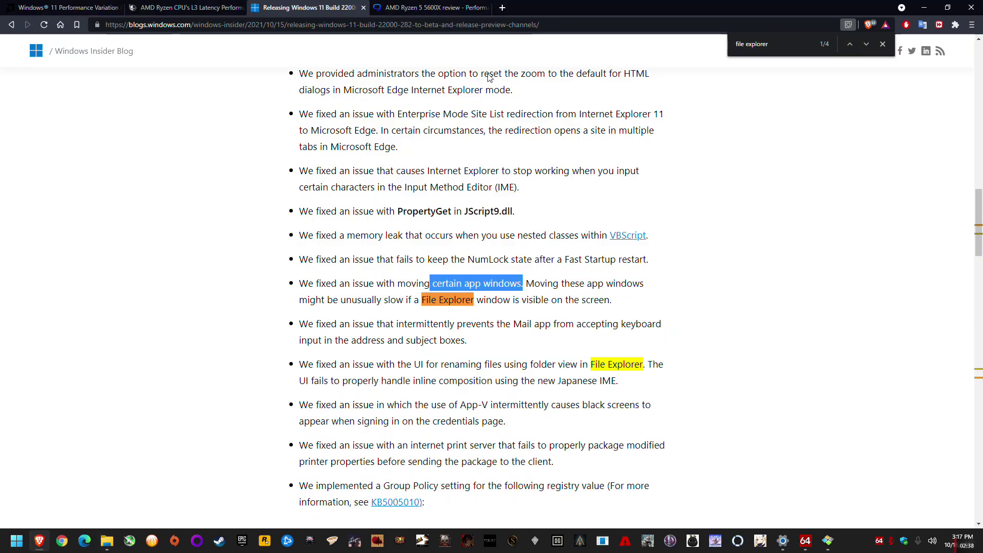
pyautogui.moveTo(579, 5); pyautogui.dragTo(982, 172)
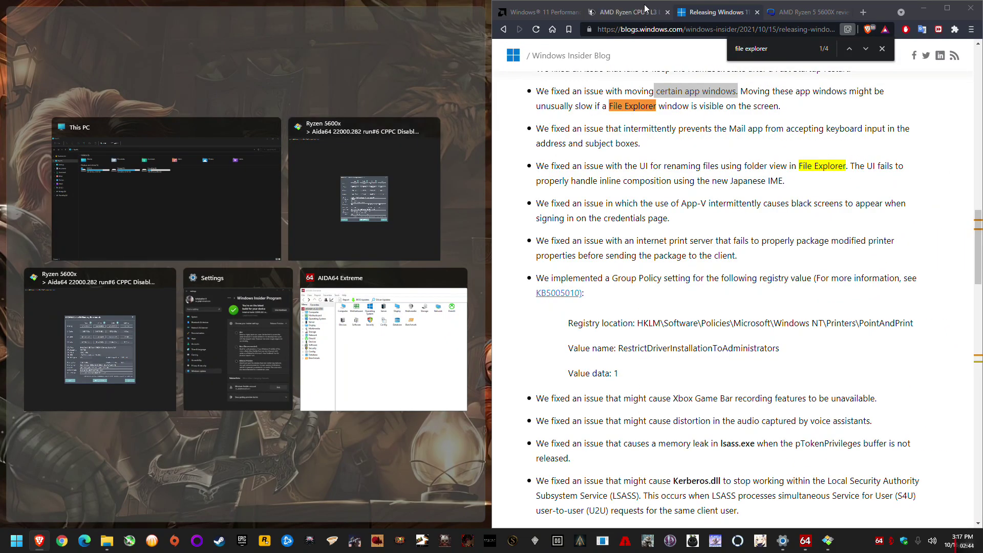
pyautogui.moveTo(884, 11); pyautogui.dragTo(581, 108)
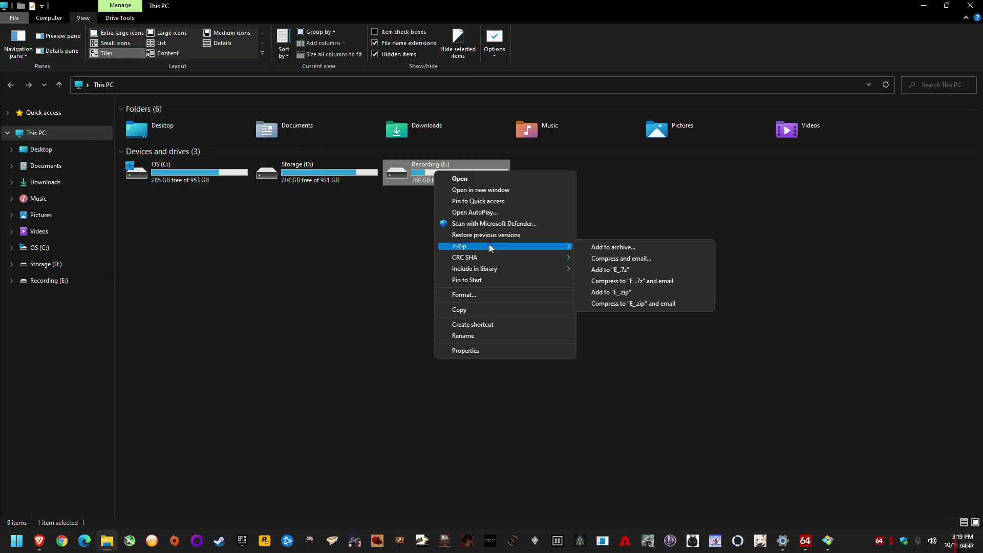
# Deselect the Recording (E:) drive and close the File Explorer window.
pyautogui.click(355, 263)
pyautogui.click(355, 263)
pyautogui.click(970, 5)
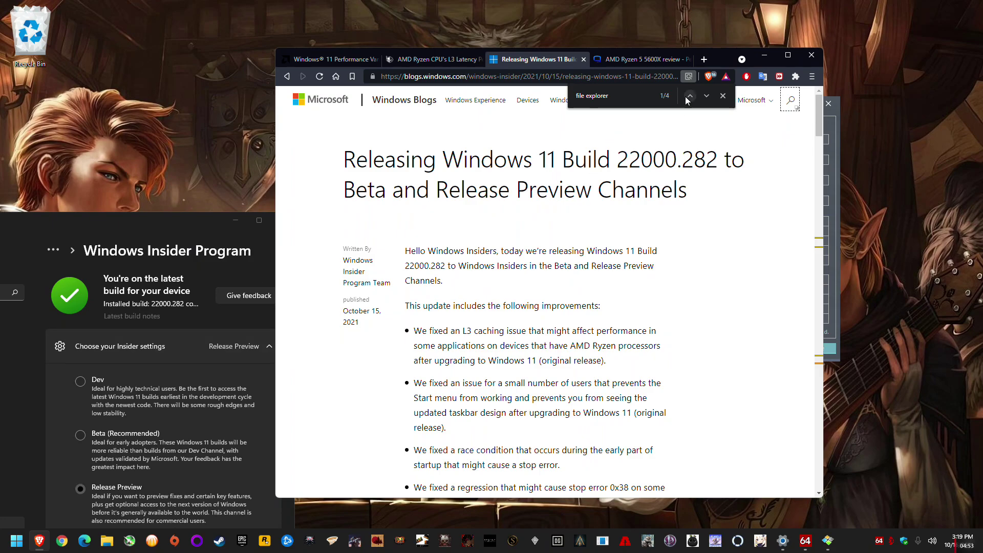
# Show Guru3D's Ryzen 5 5600X AIDA64 benchmark (11.0 ns L3) beside the local AIDA64 benchmark window.
pyautogui.click(652, 61)
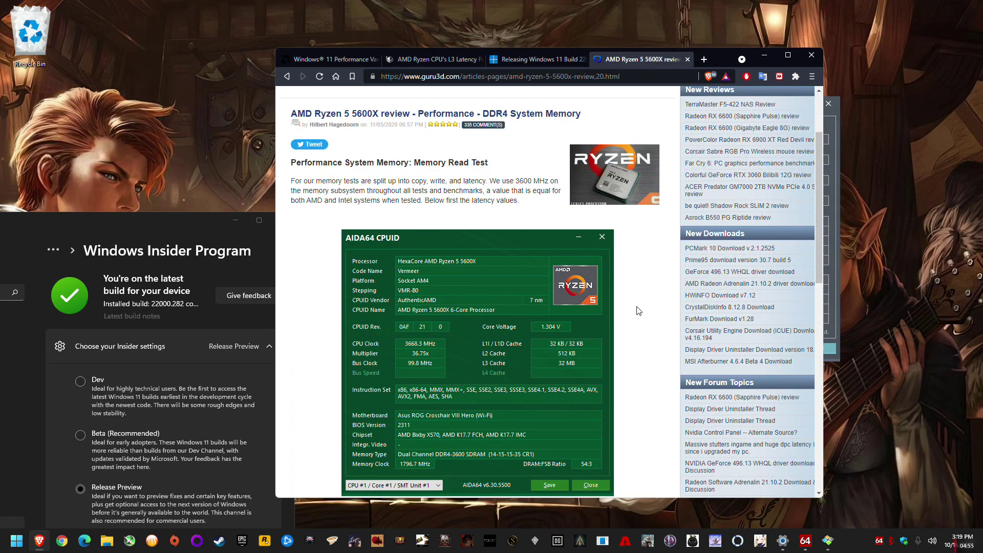
pyautogui.scroll(-10, 638, 311)
pyautogui.scroll(4, 603, 289)
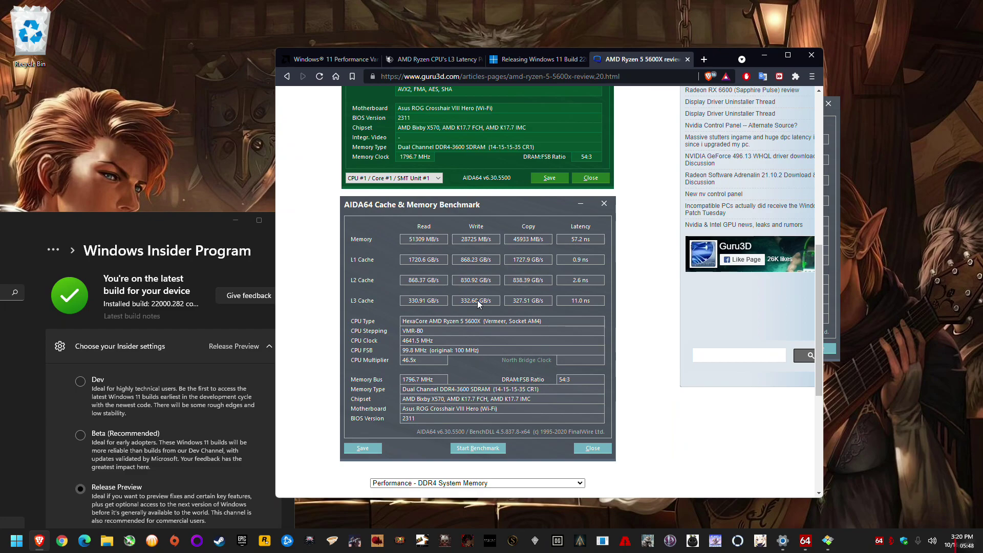
pyautogui.moveTo(805, 541)
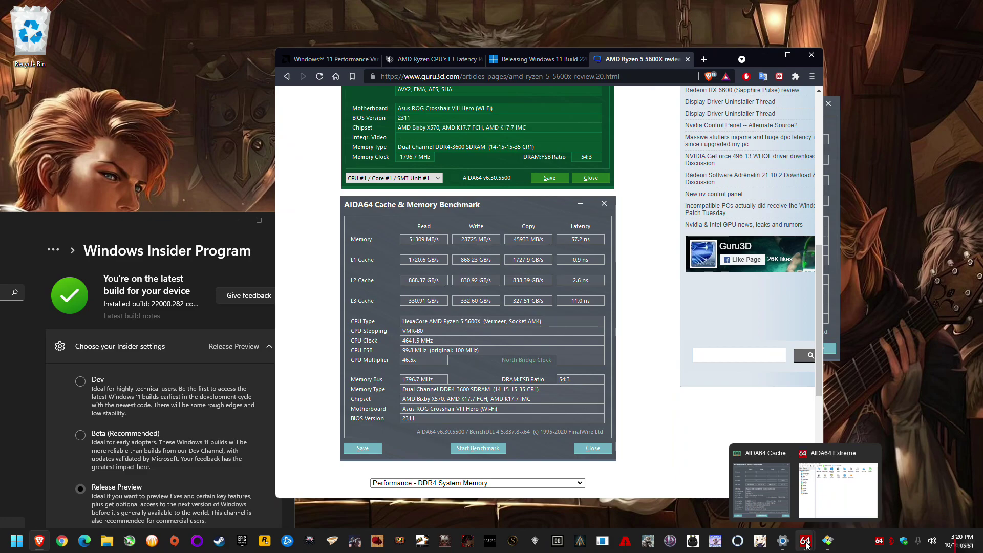
pyautogui.click(755, 493)
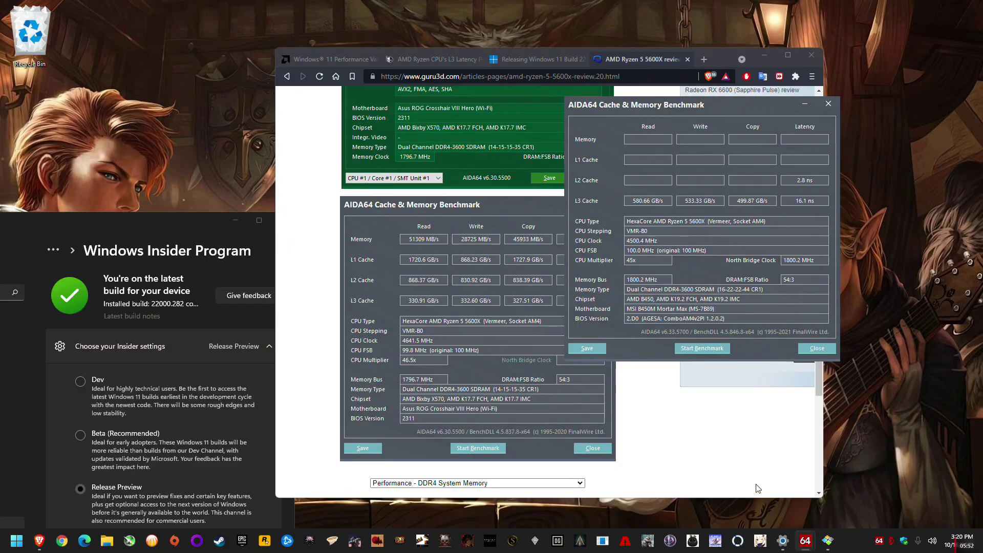
# Rerun the L3 cache read, write and copy tests individually, reaching about 555, 436 and 530 GB/s.
pyautogui.click(640, 202)
pyautogui.click(690, 201)
pyautogui.click(690, 202)
pyautogui.doubleClick(756, 203)
pyautogui.doubleClick(702, 201)
# Open the 'Aida64 22000.282 run#6 CPPC Disabled' screenshot enlarged, showing 11.7 ns L3 latency.
pyautogui.moveTo(834, 547)
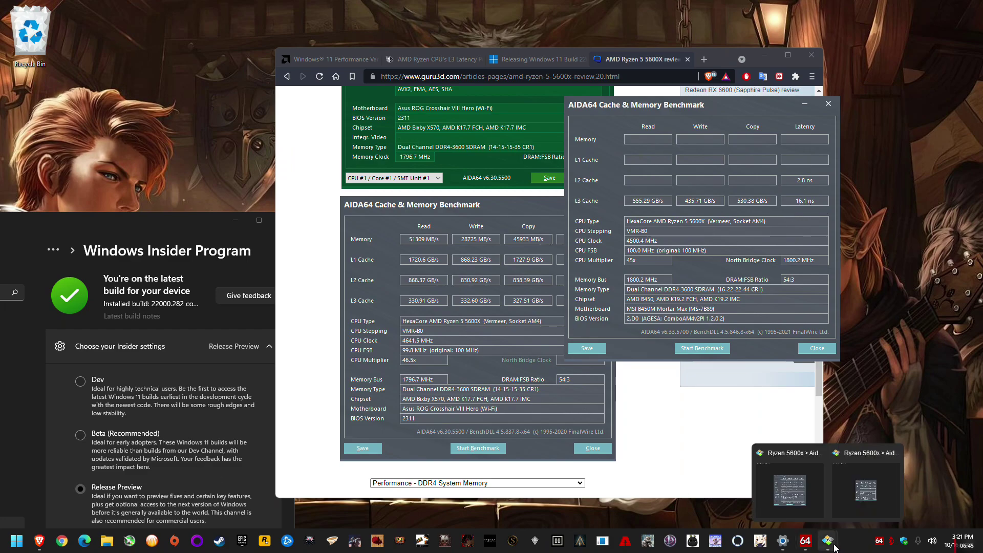
pyautogui.click(858, 484)
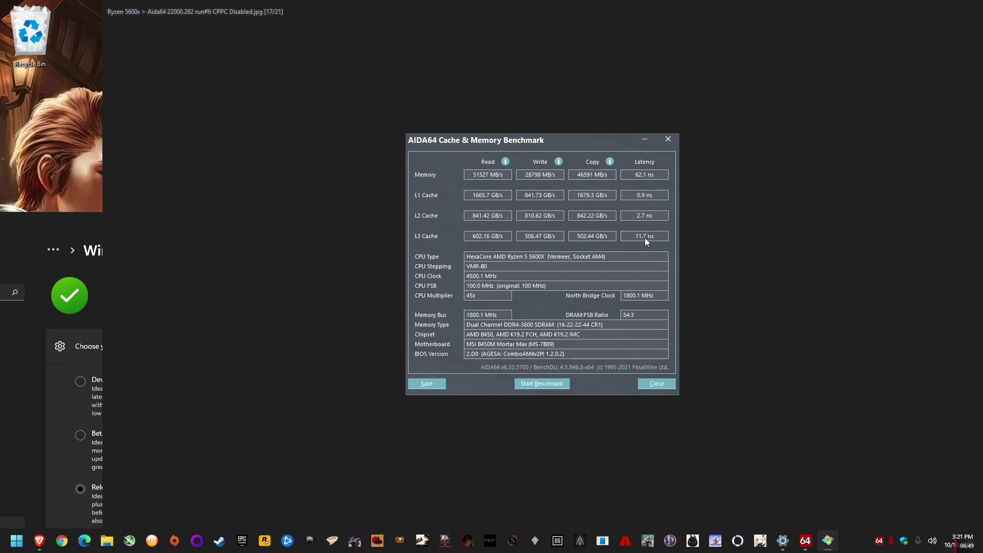
pyautogui.moveTo(828, 540)
pyautogui.click(785, 488)
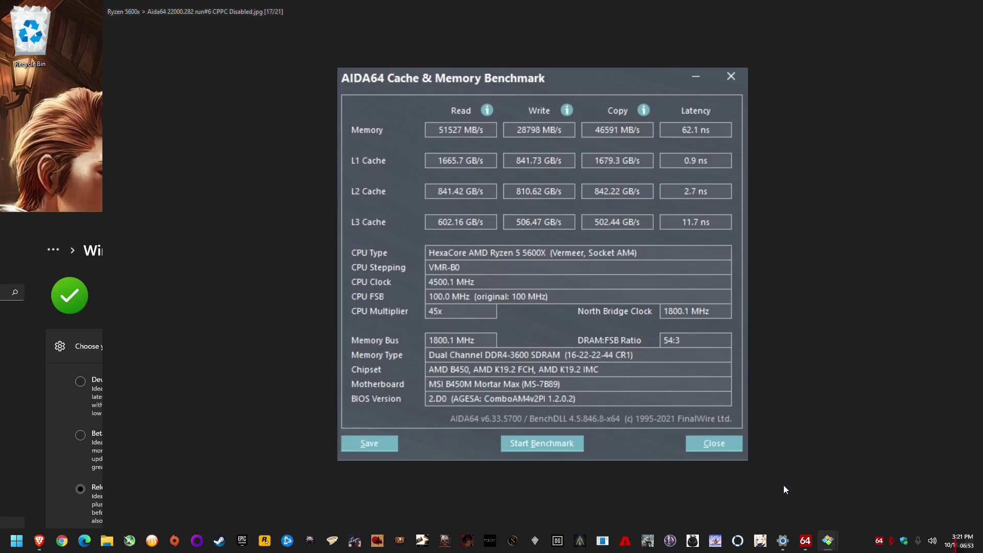
pyautogui.scroll(-1, 805, 476)
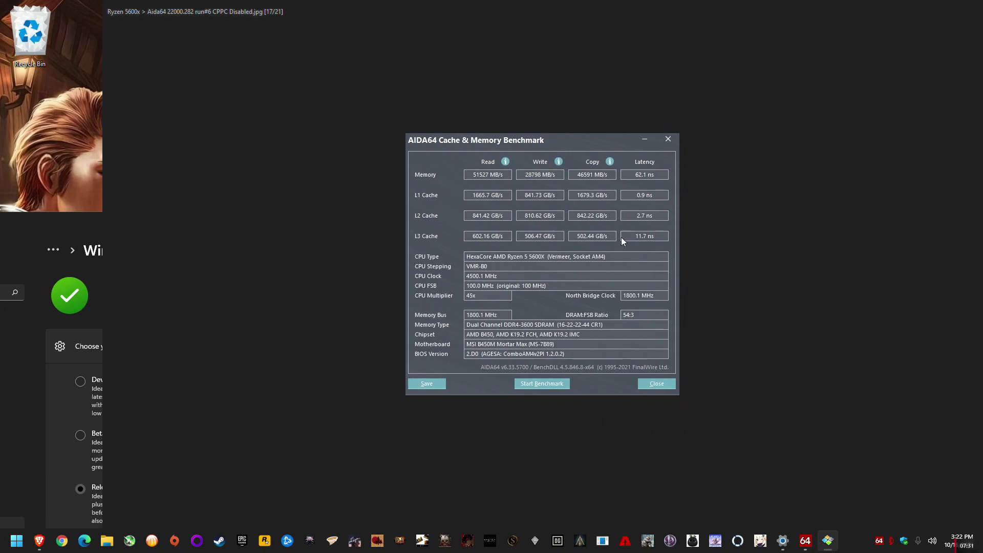
# Close the screenshot view and AIDA64 benchmark, then scroll through the Build 22000.282 release post.
pyautogui.press('Escape')
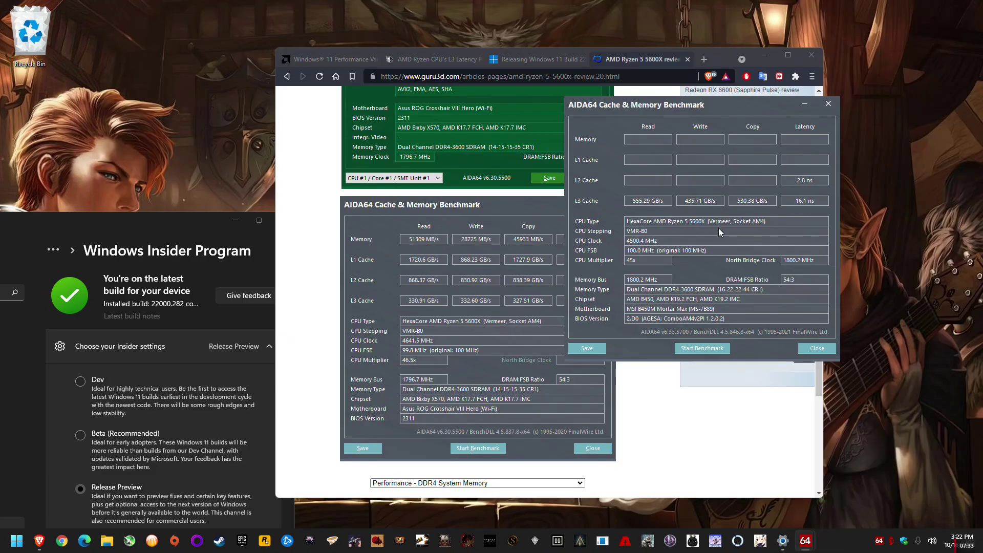
pyautogui.click(834, 349)
pyautogui.click(536, 64)
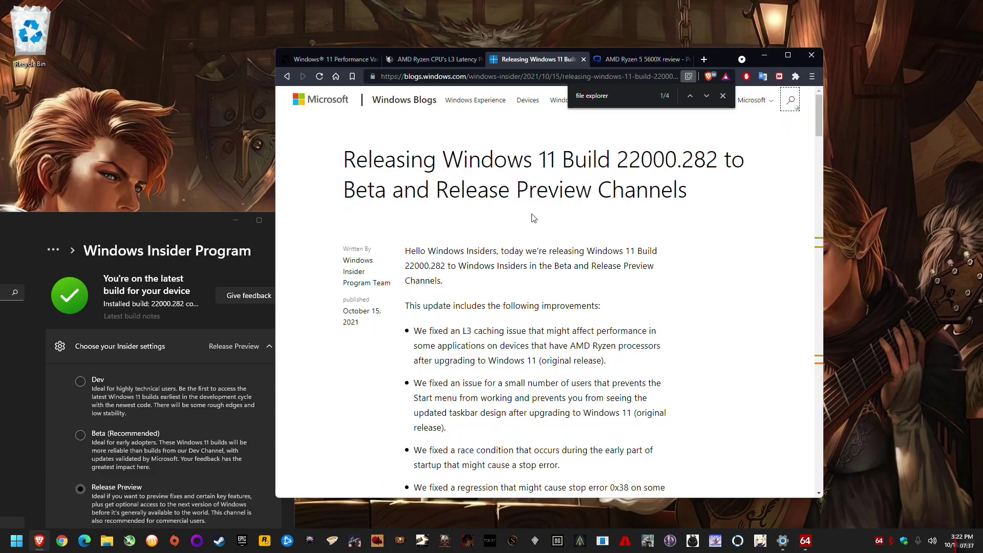
pyautogui.scroll(-4, 656, 319)
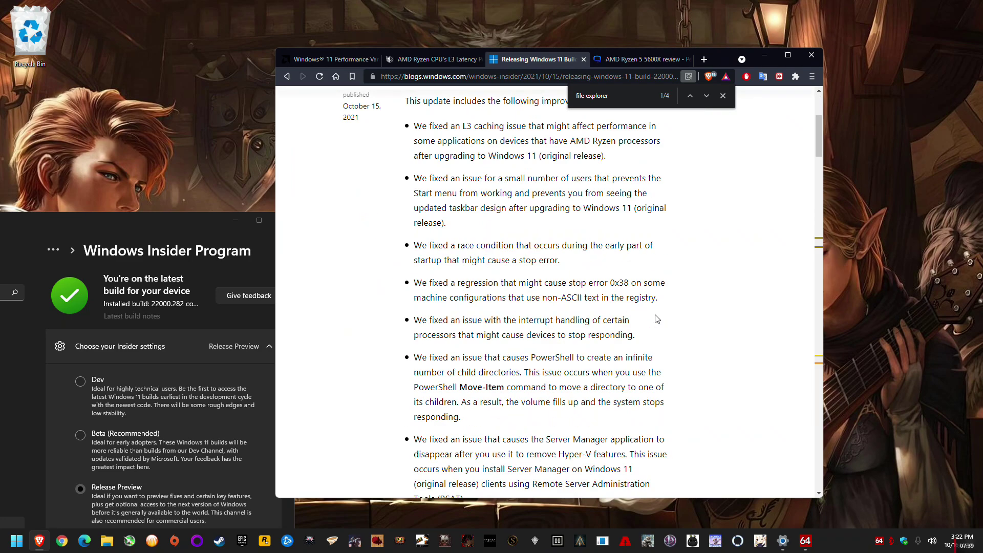
pyautogui.scroll(-3, 657, 319)
pyautogui.scroll(7, 570, 305)
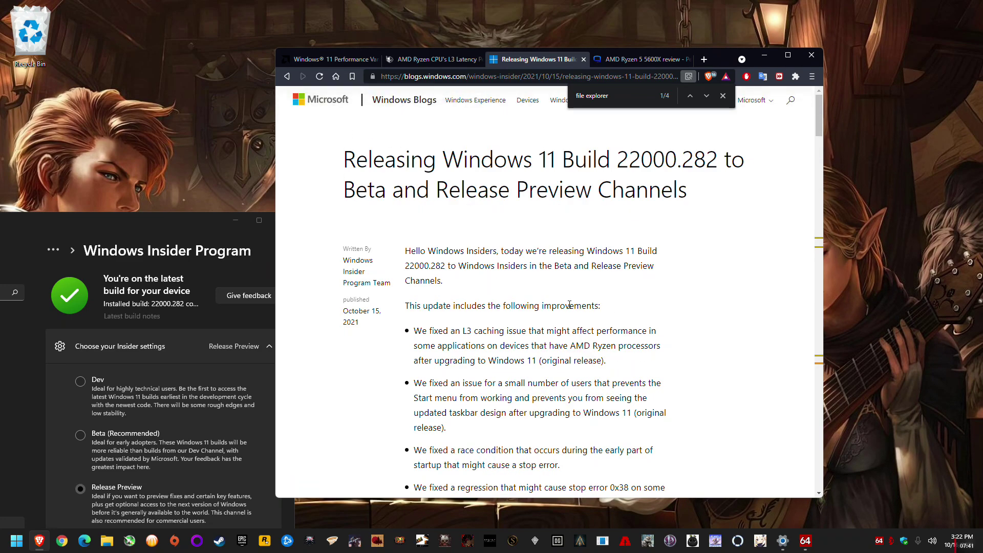